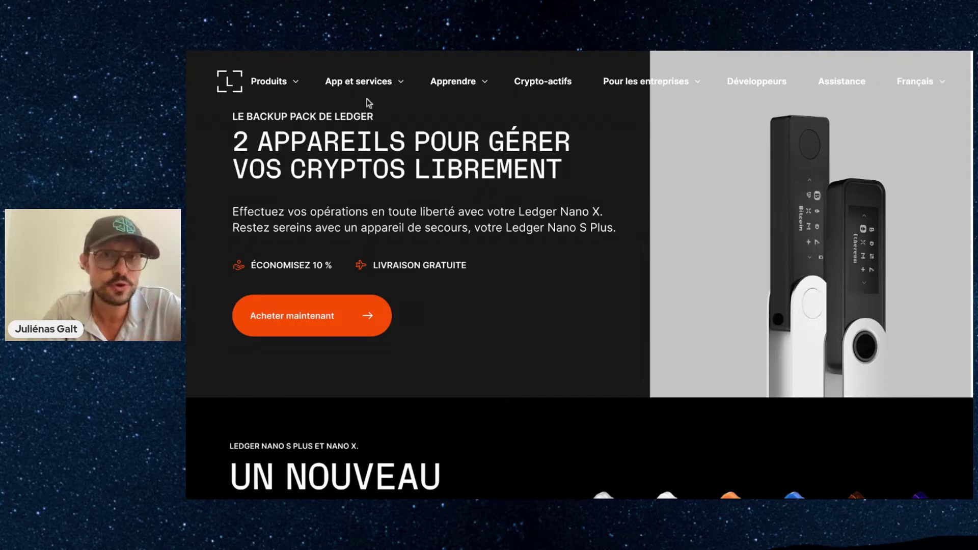
- Open the Ledger Nano S Plus product page and bring its purchase details into view
mouse_move(377, 93)
mouse_move(275, 90)
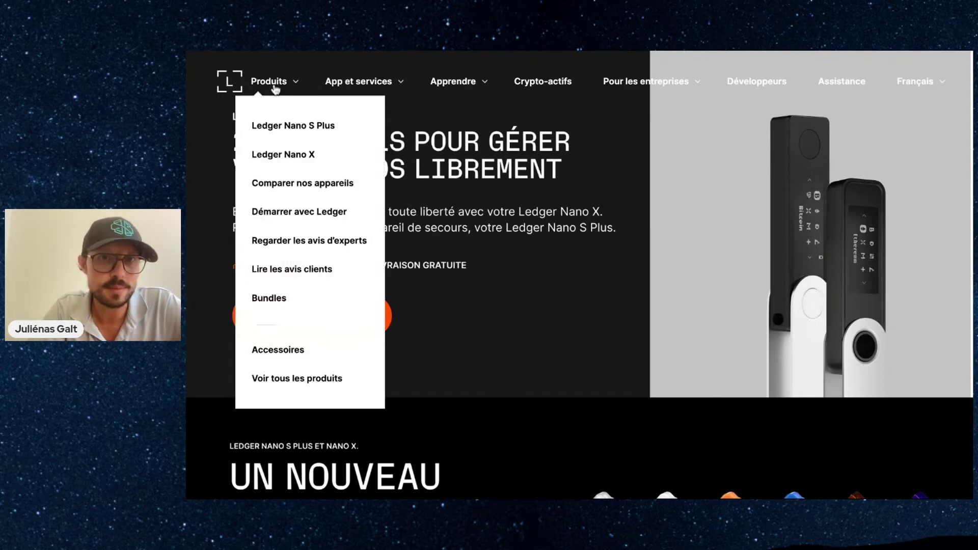
left_click(331, 127)
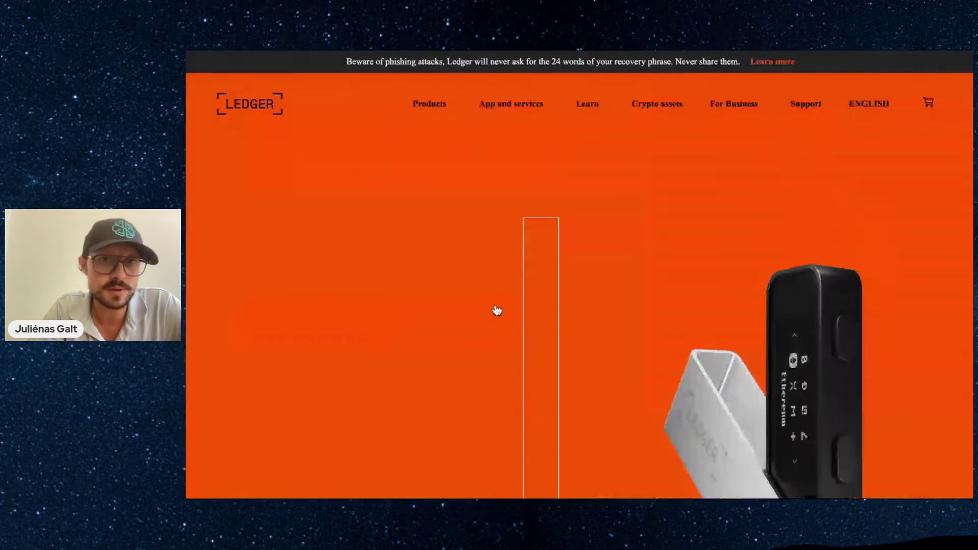
scroll(496, 310, "down", 2)
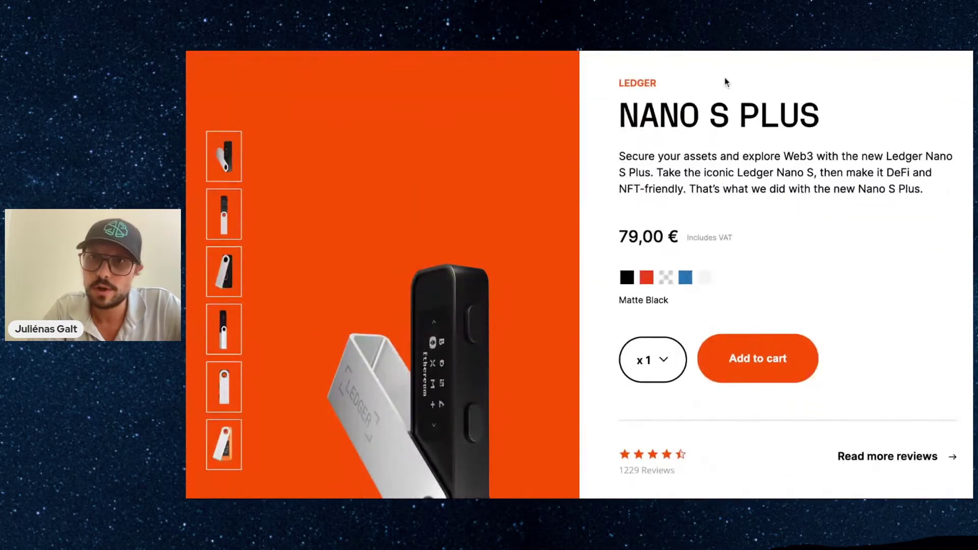
- Preview the Nano S Plus in BTC Orange, Ice, blue and Mystic White, ending on Matte Black
left_click(644, 281)
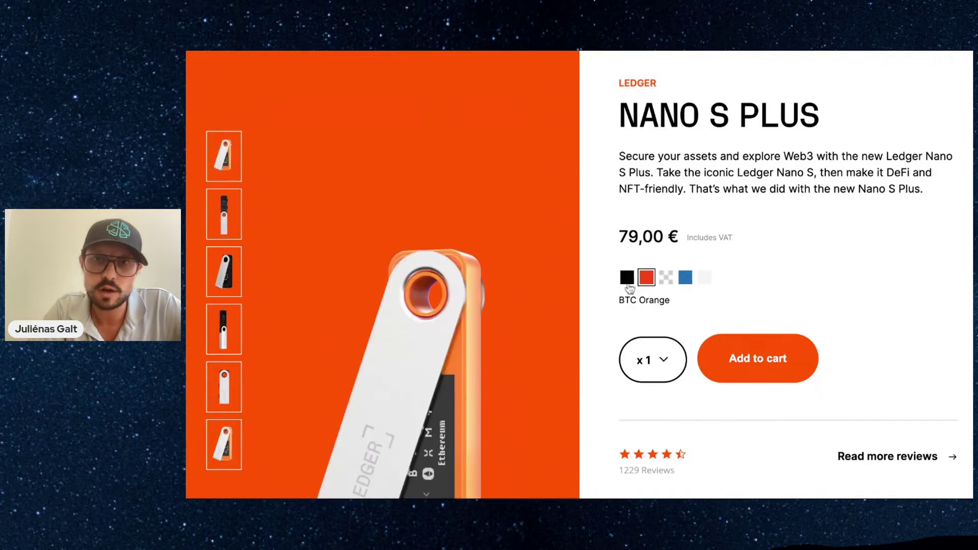
left_click(625, 282)
left_click(665, 280)
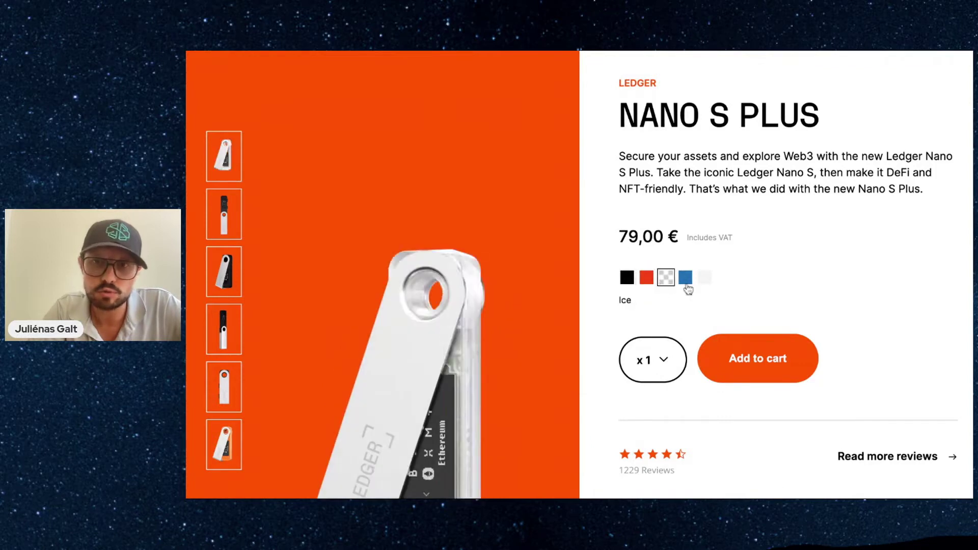
left_click(686, 283)
left_click(704, 278)
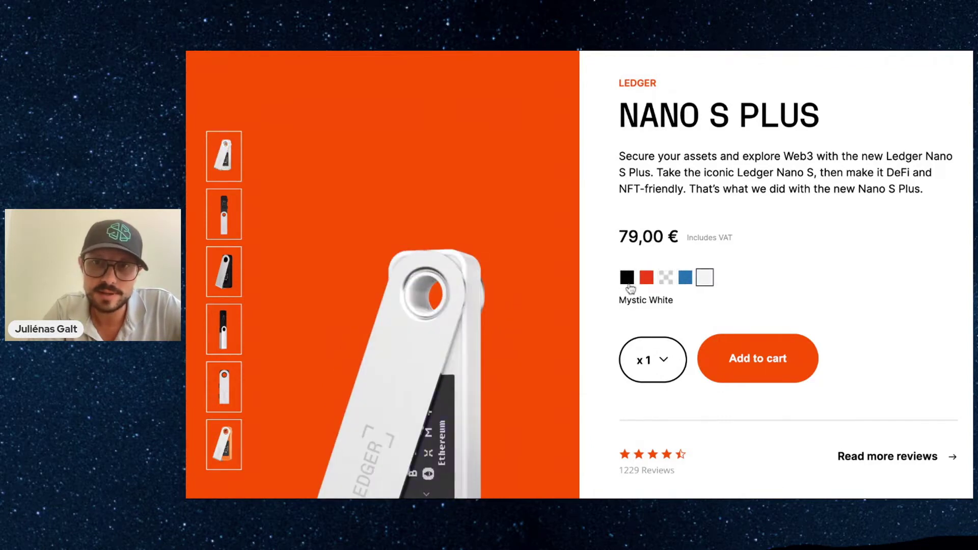
left_click(627, 278)
- Examine the Nano S Plus product page, including its description, price, reviews and frequently bought together section
scroll(771, 280, "down", 1)
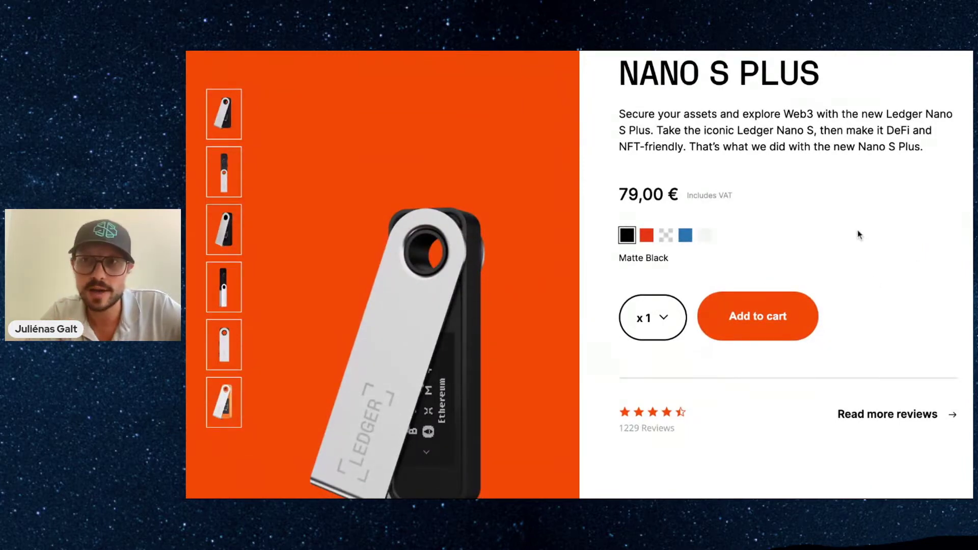
scroll(857, 232, "down", 1)
scroll(857, 232, "down", 5)
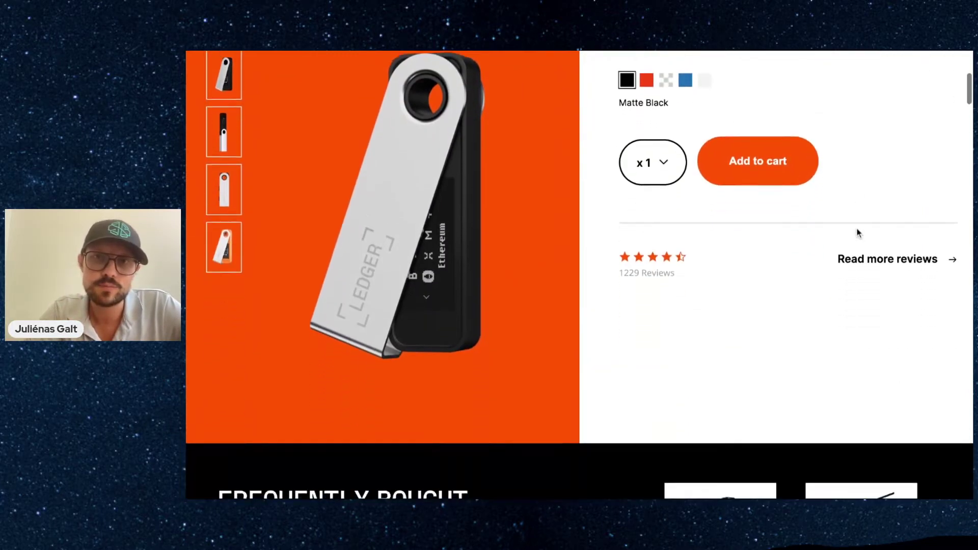
scroll(857, 233, "up", 5)
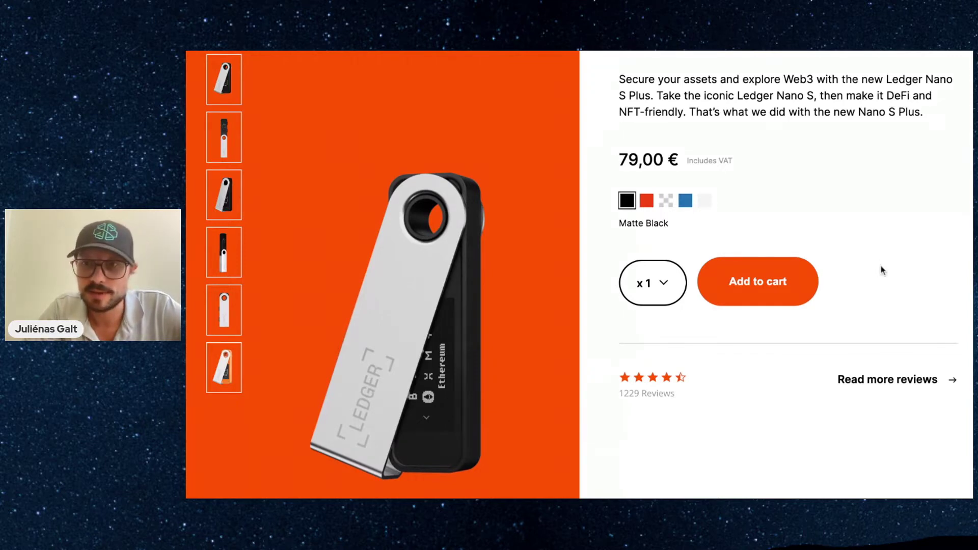
scroll(881, 270, "down", 3)
scroll(881, 269, "down", 4)
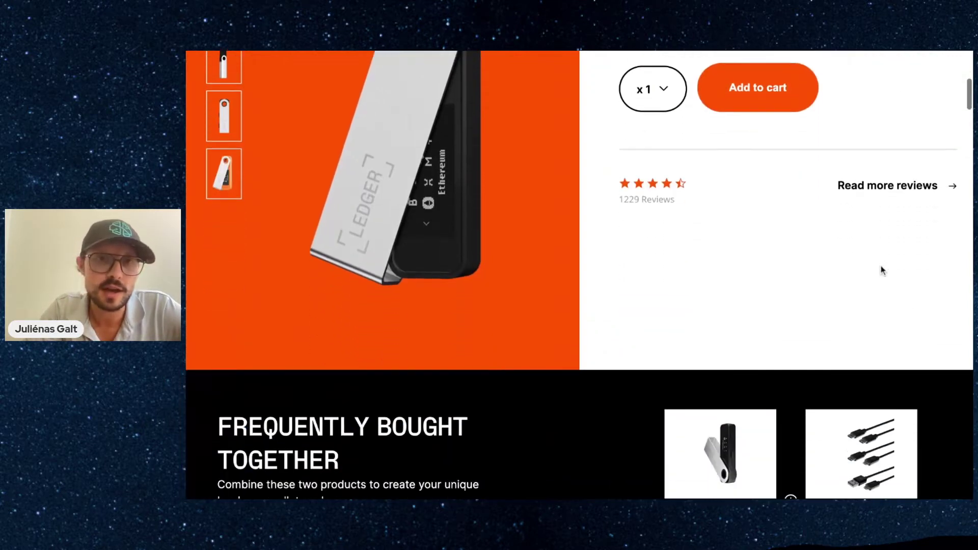
scroll(579, 275, "up", 7)
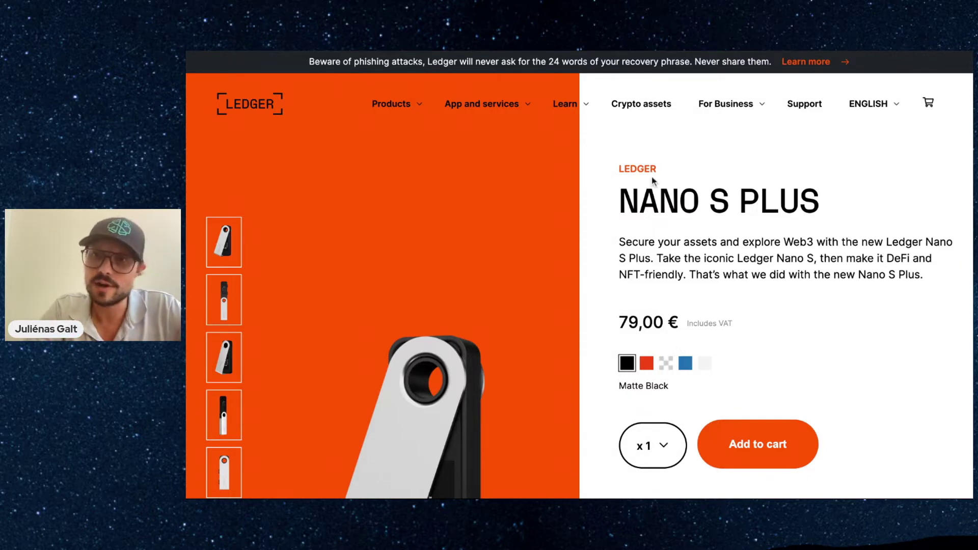
scroll(728, 293, "down", 1)
scroll(728, 293, "up", 1)
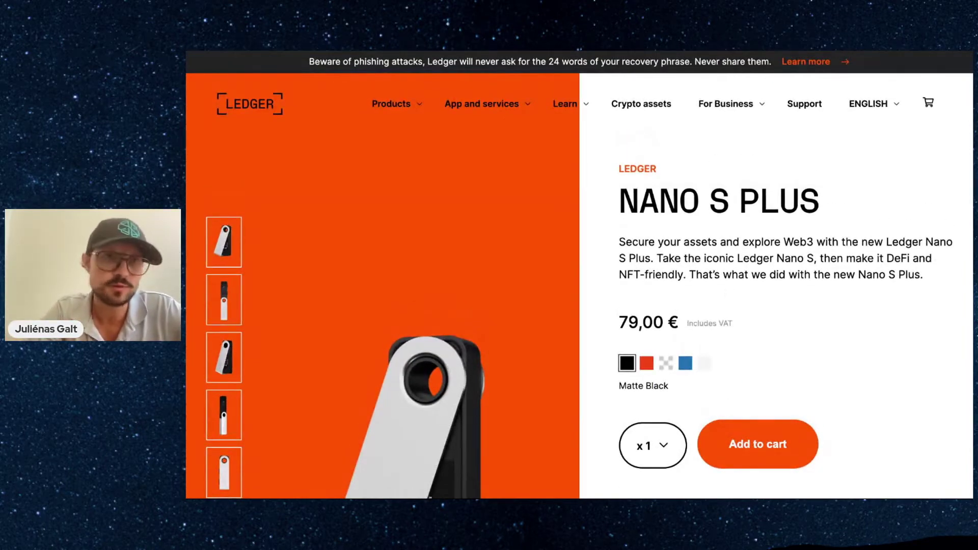
scroll(579, 274, "down", 1)
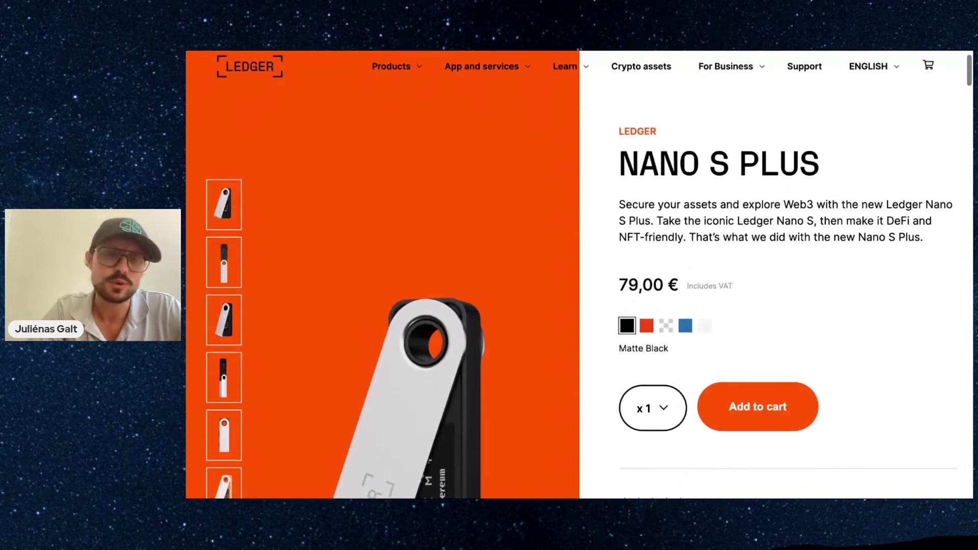
scroll(579, 275, "down", 2)
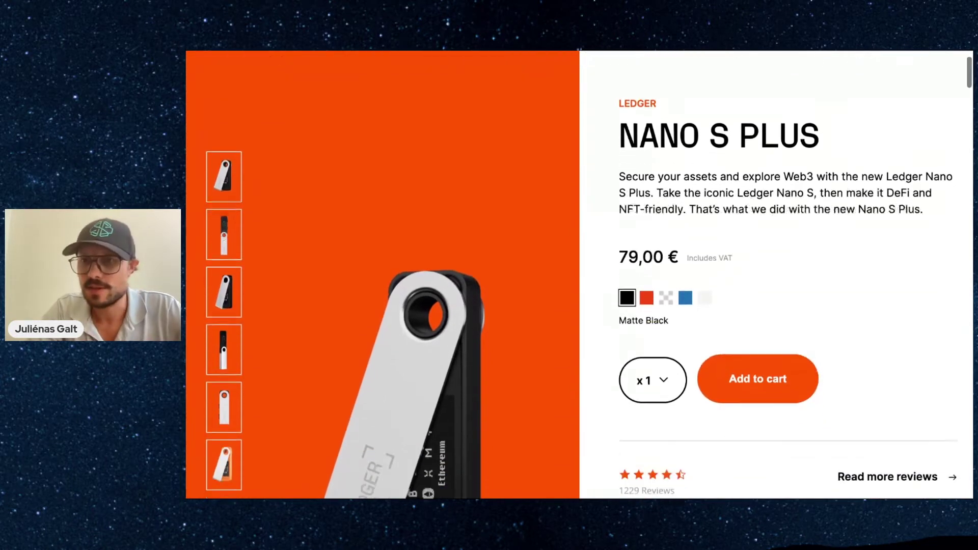
scroll(579, 275, "up", 2)
scroll(548, 253, "up", 1)
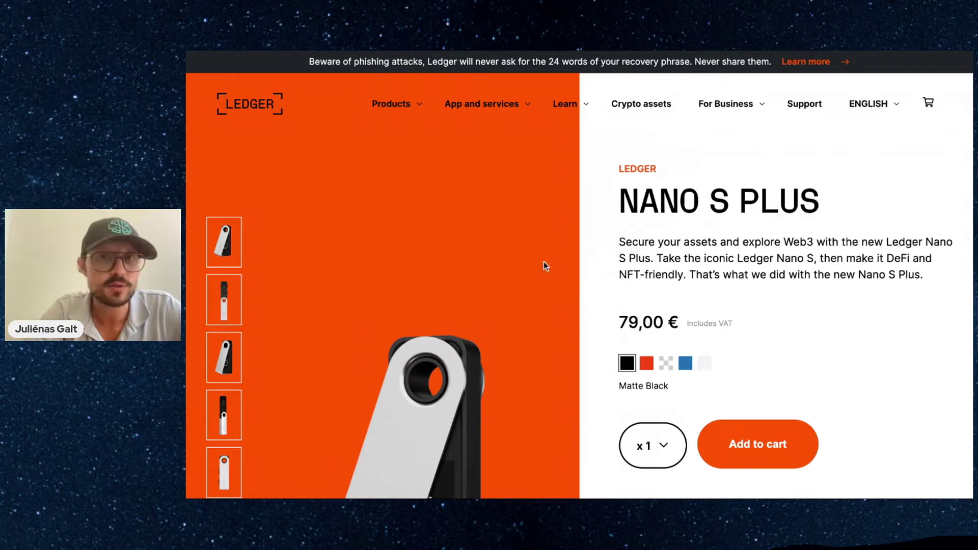
- Open the Ledger Live app page and display the download options for the app
mouse_move(477, 108)
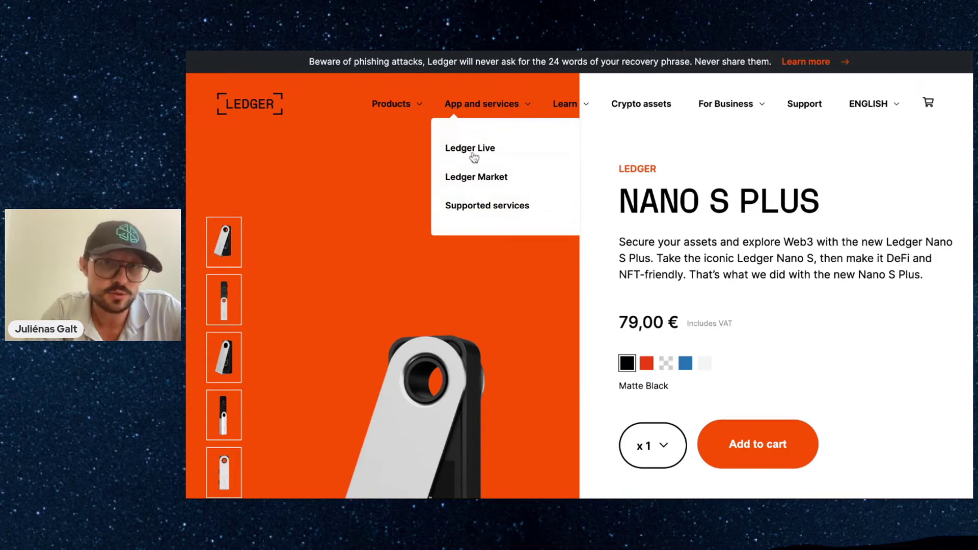
left_click(474, 155)
mouse_move(366, 81)
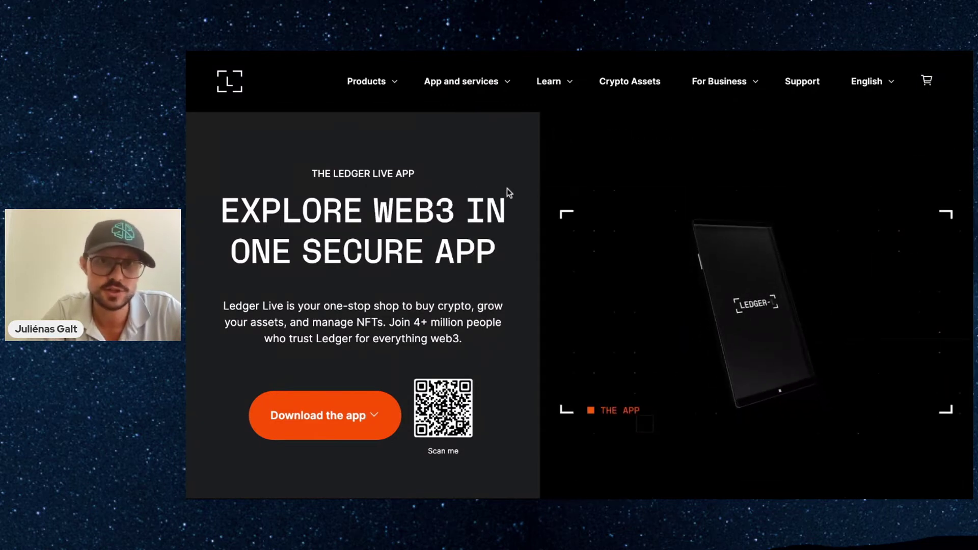
left_click(329, 425)
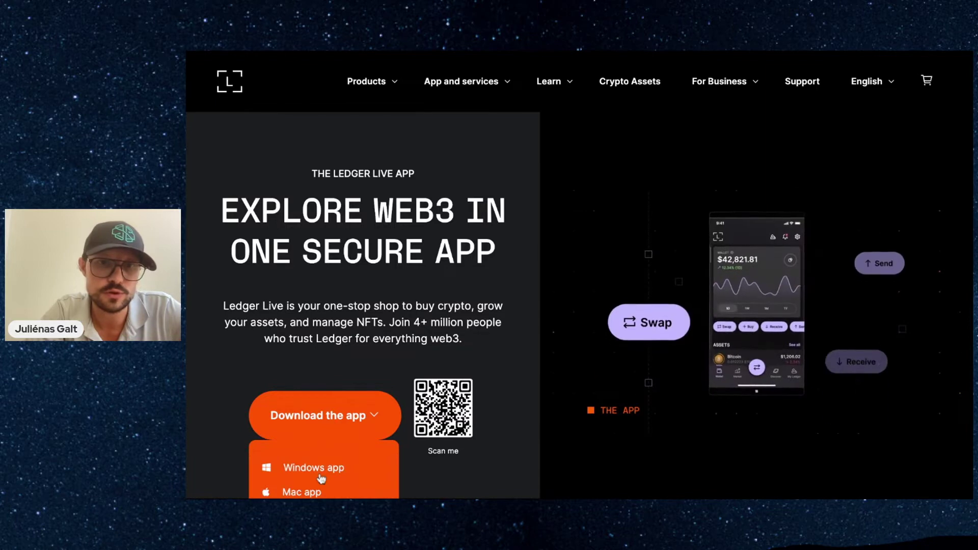
scroll(320, 479, "down", 2)
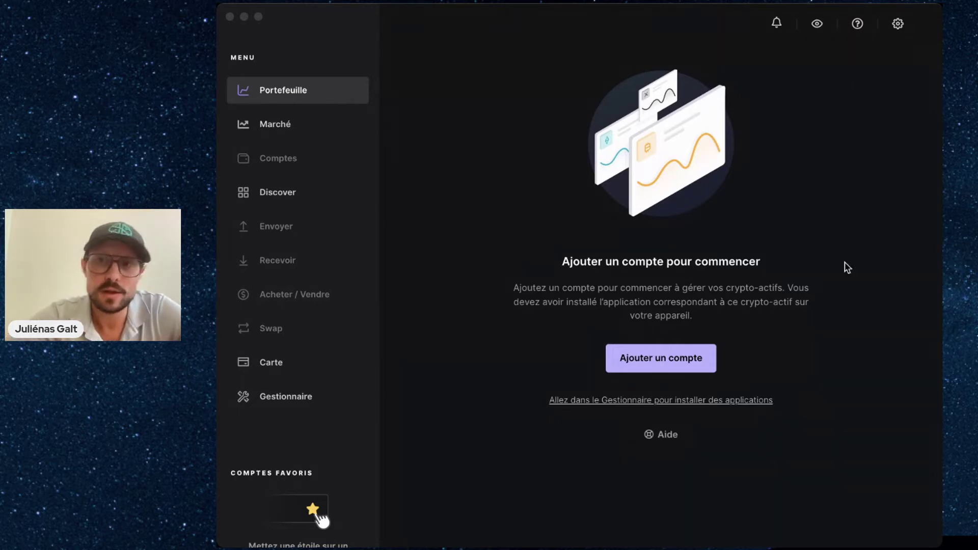
- Switch to Ledger Live, open the Gestionnaire for the connected Ledger and examine its application catalogue
left_click(914, 232)
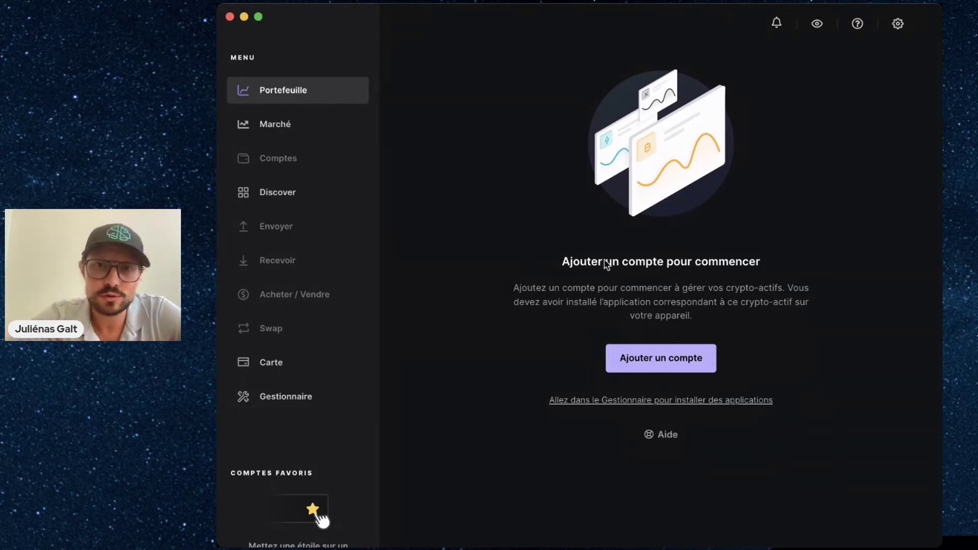
left_click(294, 399)
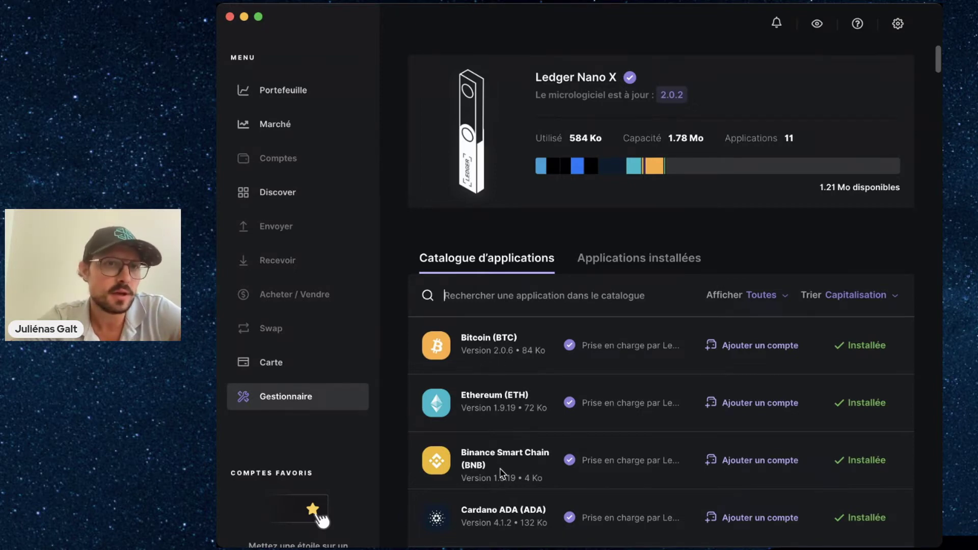
scroll(503, 474, "down", 2)
scroll(502, 474, "down", 3)
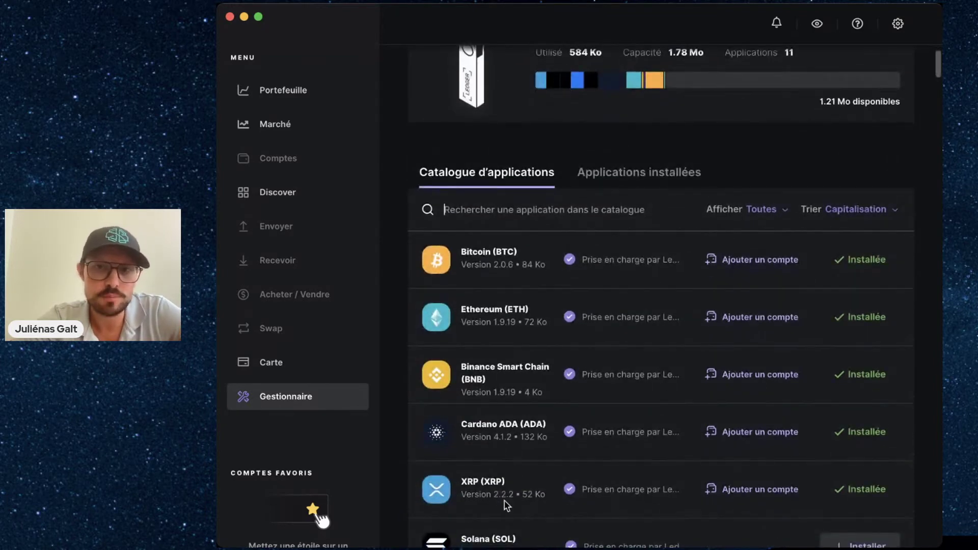
scroll(506, 499, "down", 3)
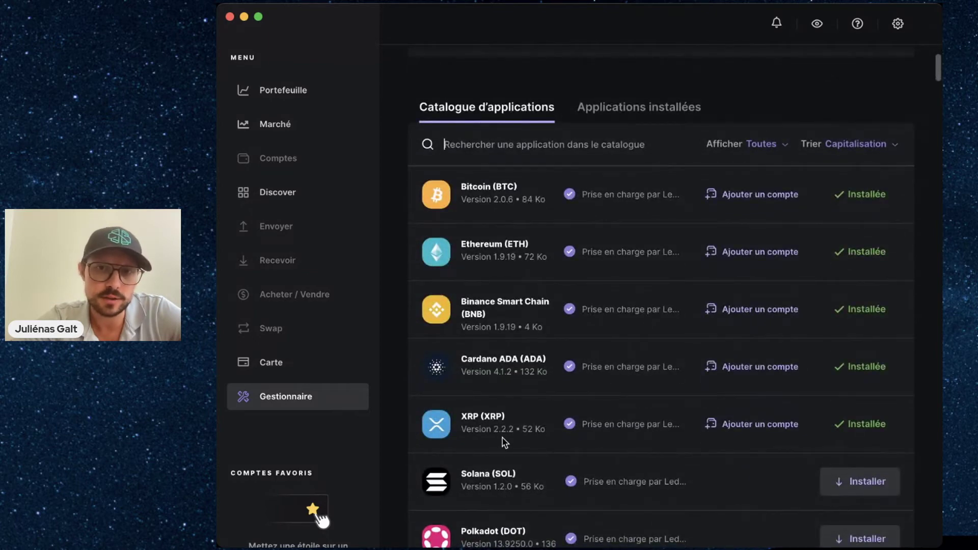
scroll(506, 441, "up", 2)
scroll(504, 443, "down", 1)
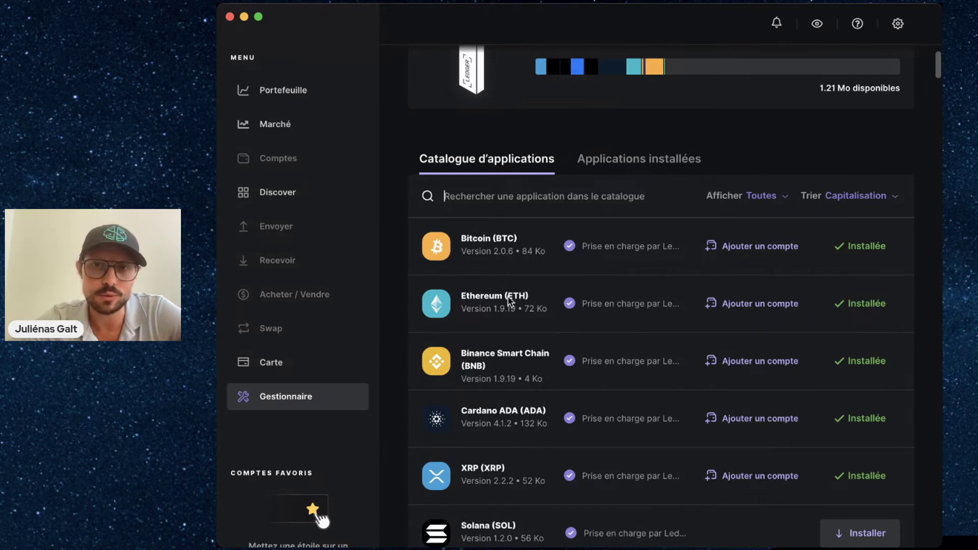
scroll(507, 300, "up", 3)
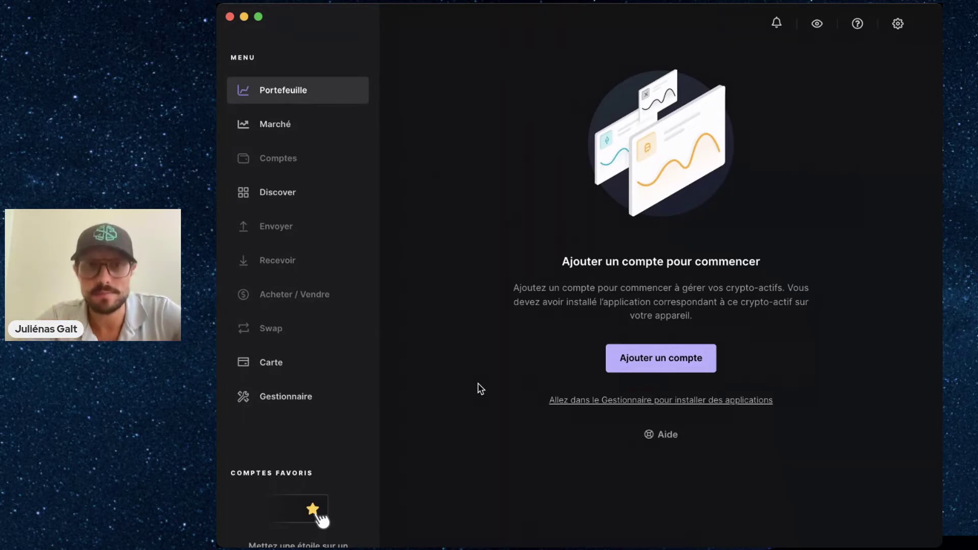
- Start adding an account from the Portefeuille, choose Ethereum (ETH) as the crypto-asset and continue to the device's accounts
left_click(666, 359)
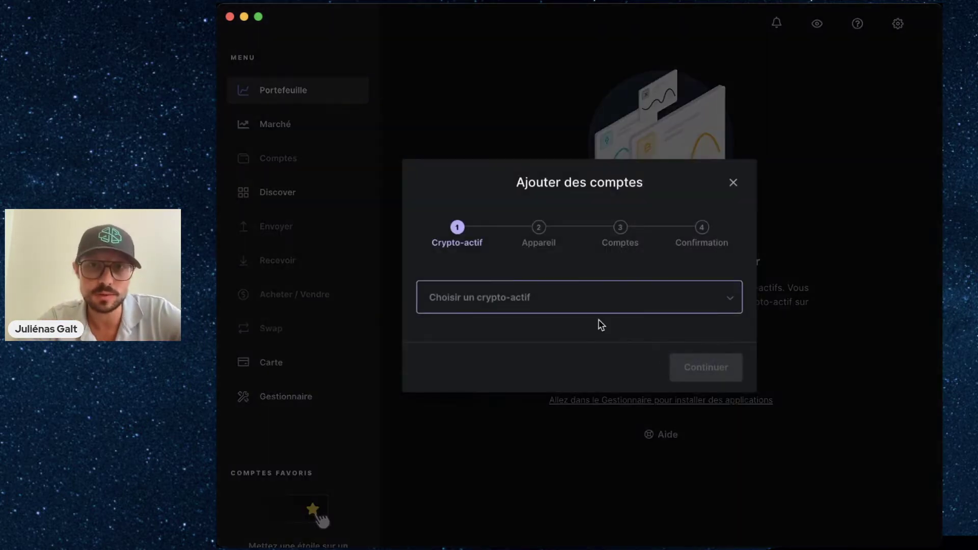
left_click(469, 298)
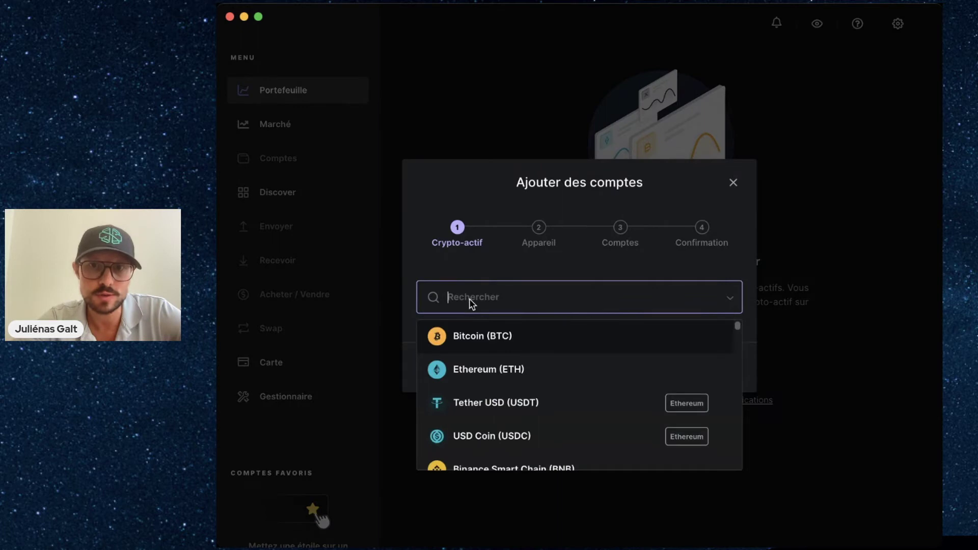
left_click(482, 372)
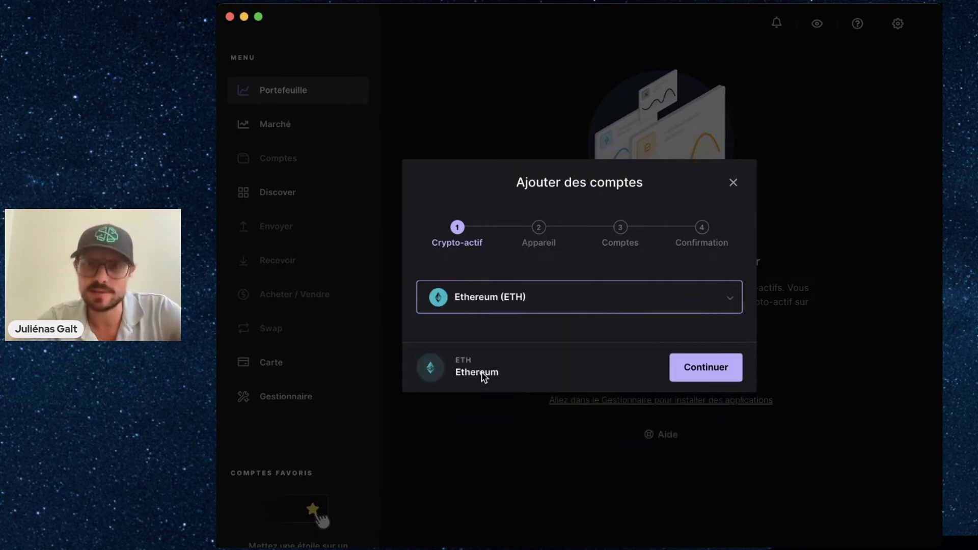
left_click(701, 375)
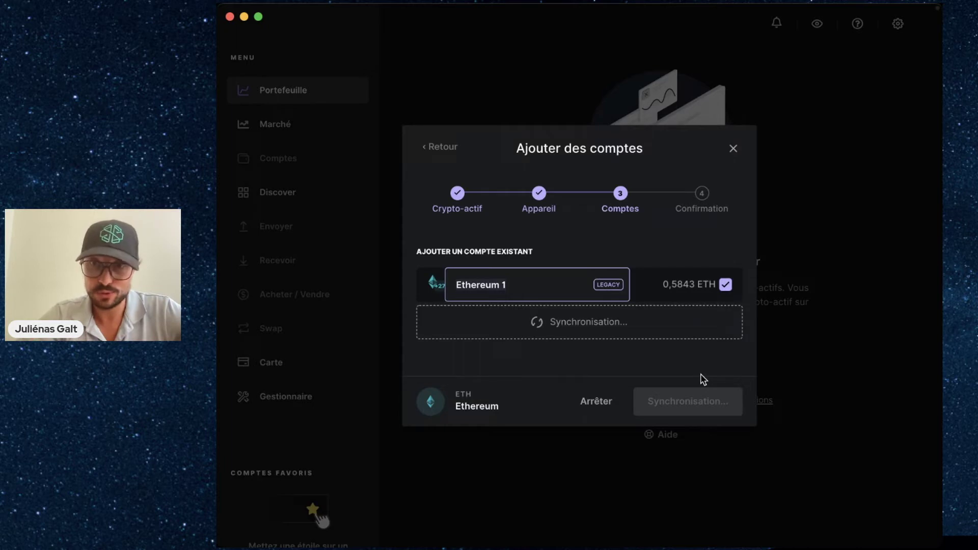
- Deselect all existing Ethereum accounts: the legacy Ethereum 1, the other Ethereum 1 and Ethereum 2
left_click(726, 284)
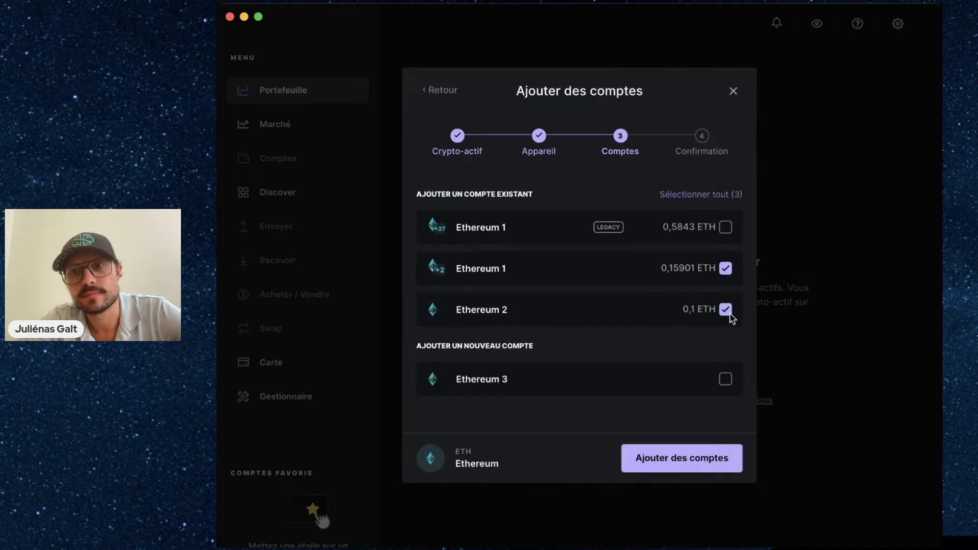
left_click(727, 311)
left_click(725, 268)
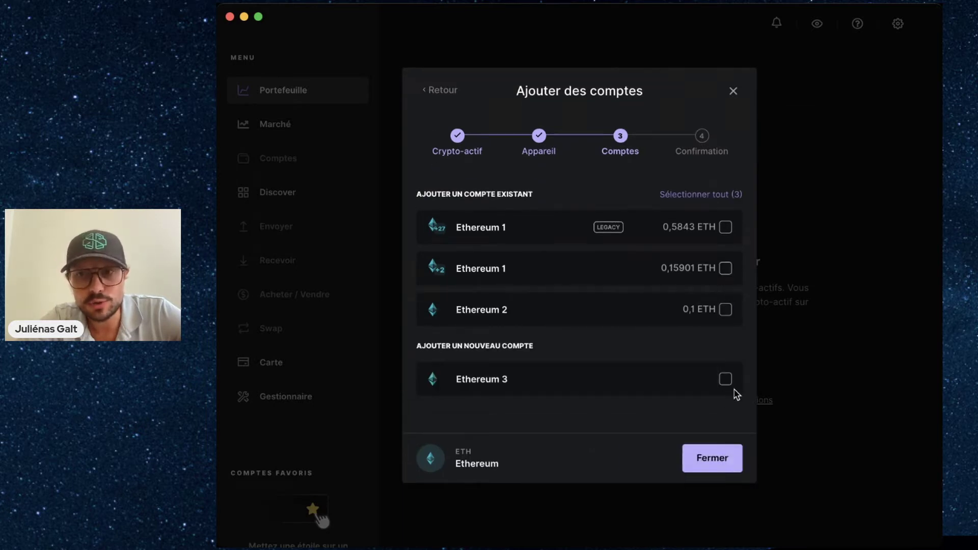
- Rename the new account Ethereum 3 as "Metamask + ENS"
left_click(725, 378)
left_click(528, 383)
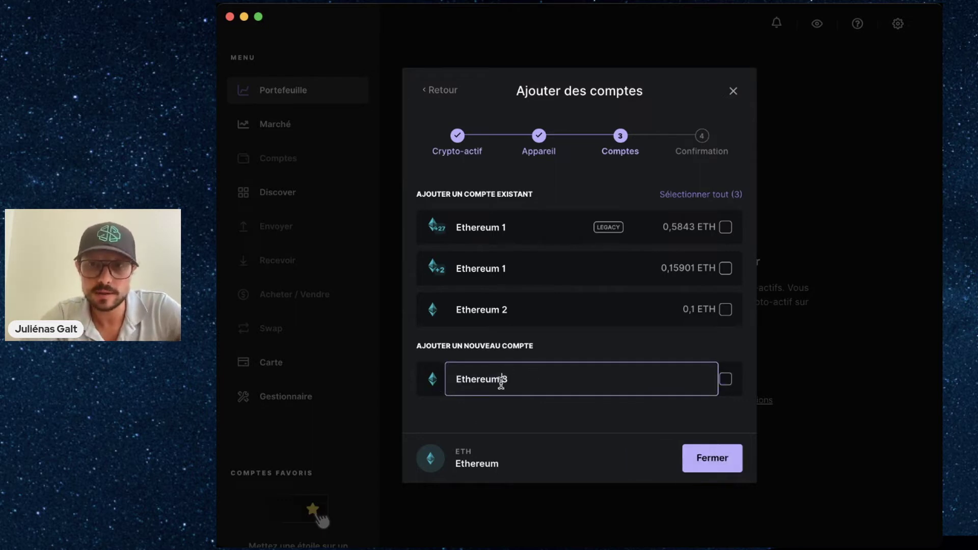
key("super+a")
key("BackSpace")
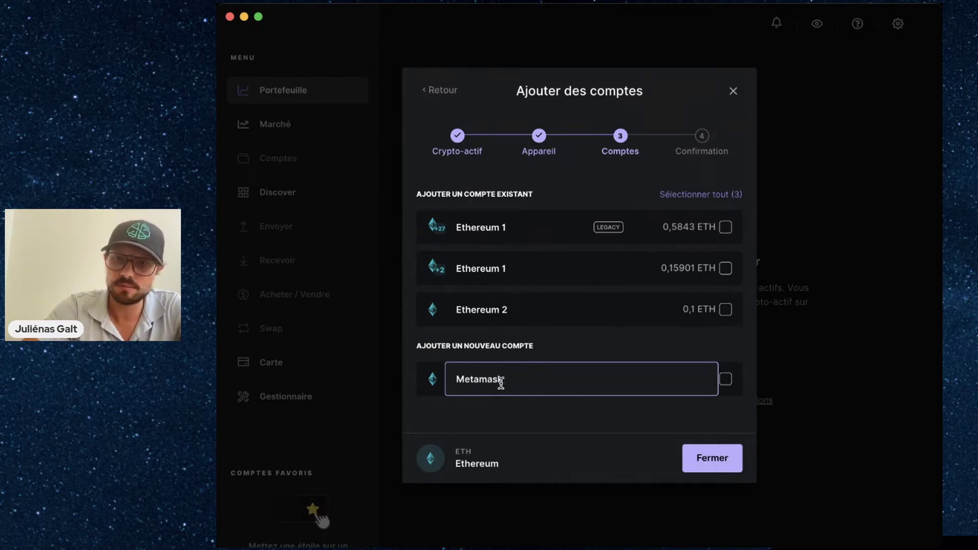
type("Metamask + ENS")
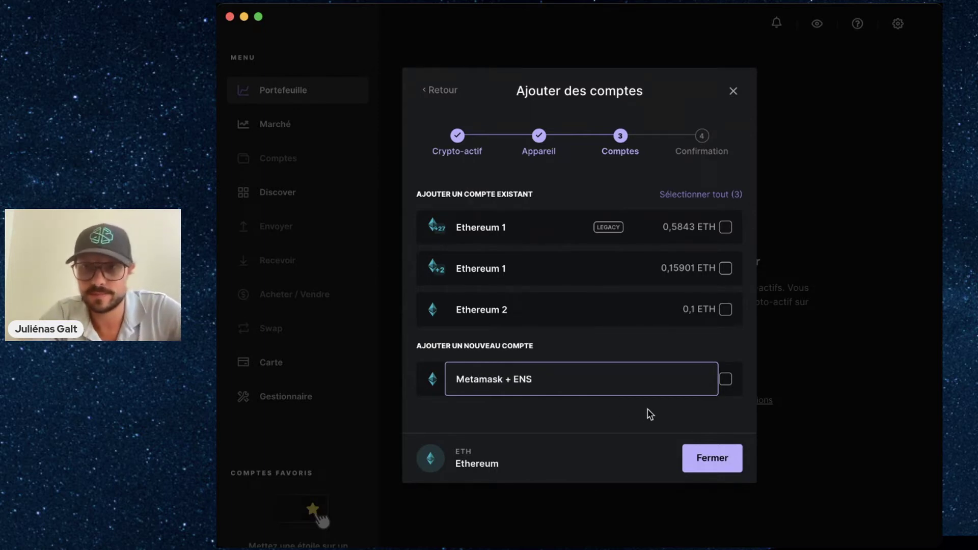
key("Return")
- Select the new Metamask + ENS account, add it to the portfolio and finish the account setup
left_click(721, 379)
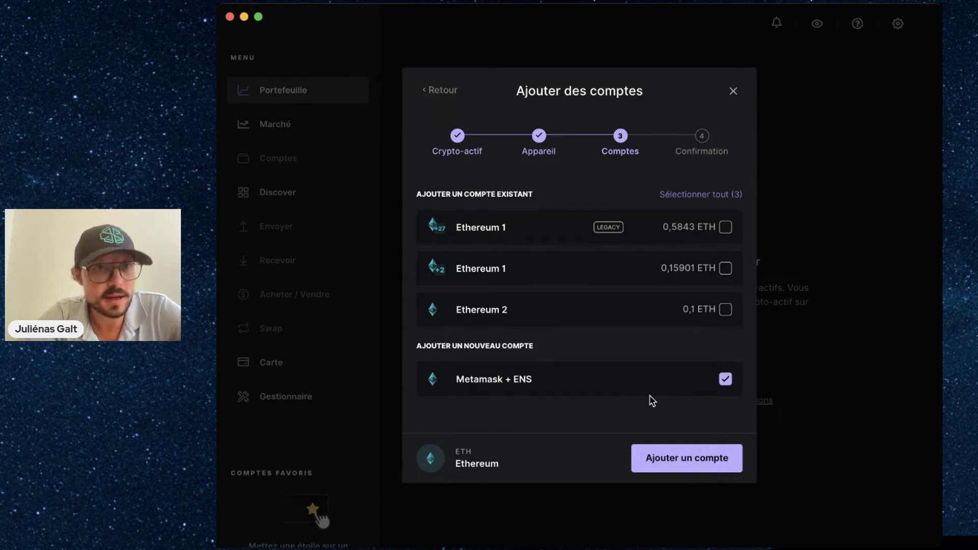
left_click(695, 463)
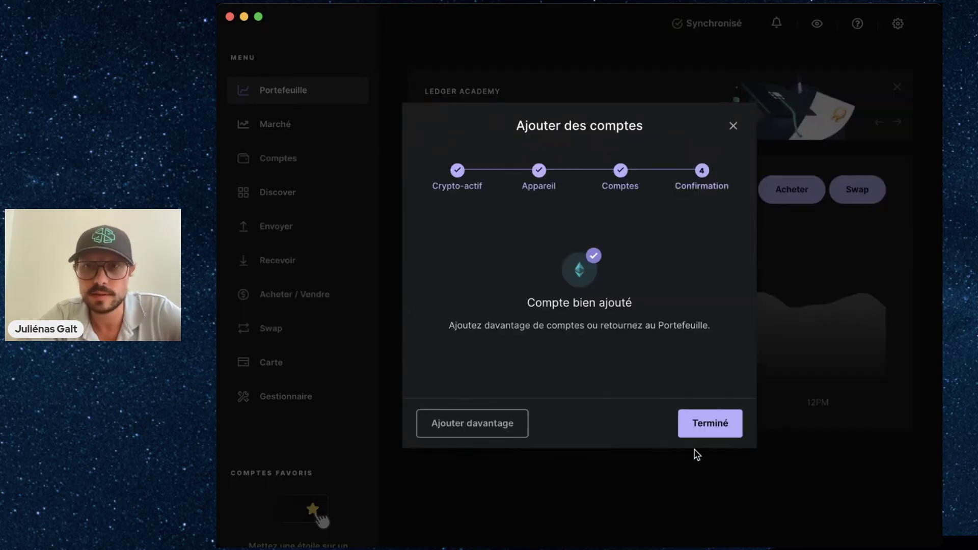
left_click(712, 424)
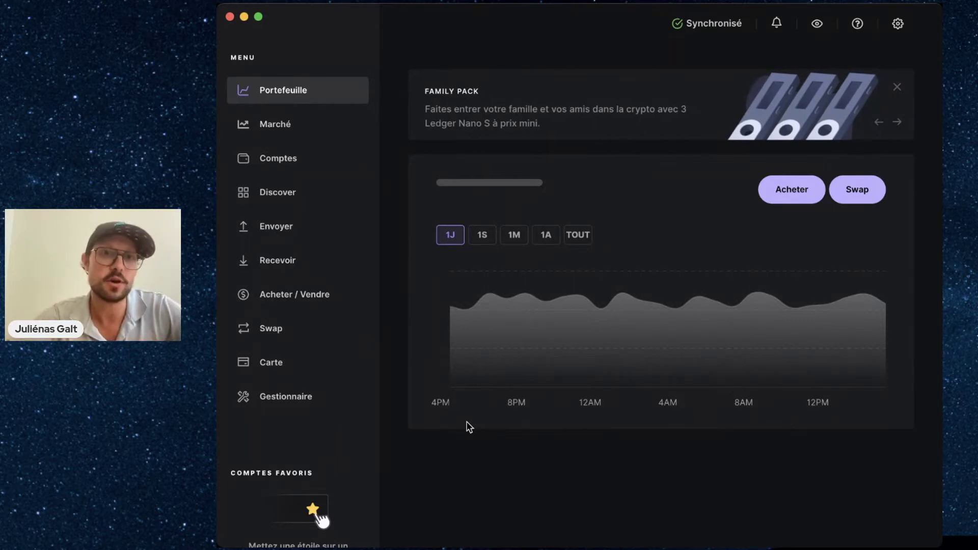
- View the Recevoir dialog for crediting the Metamask + ENS account, and close it without continuing
left_click(276, 263)
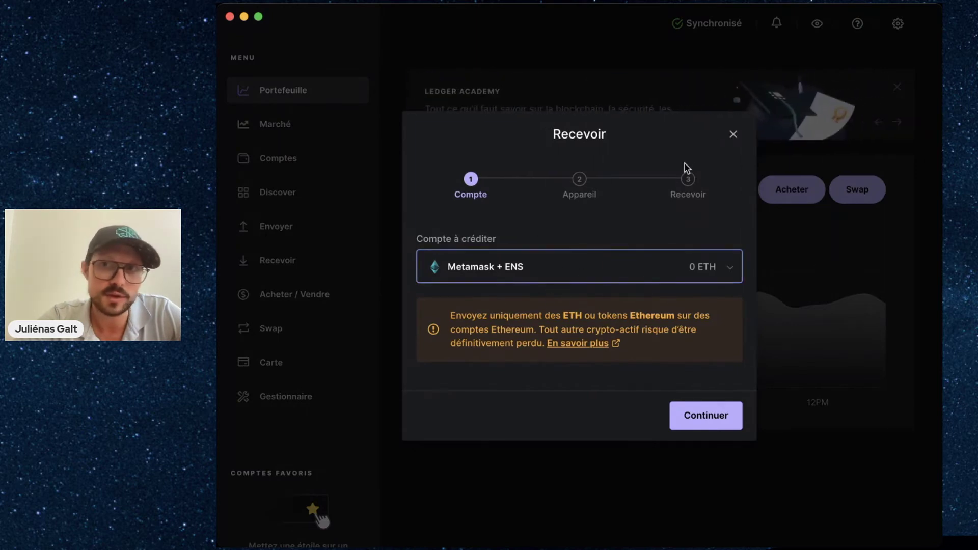
left_click(732, 135)
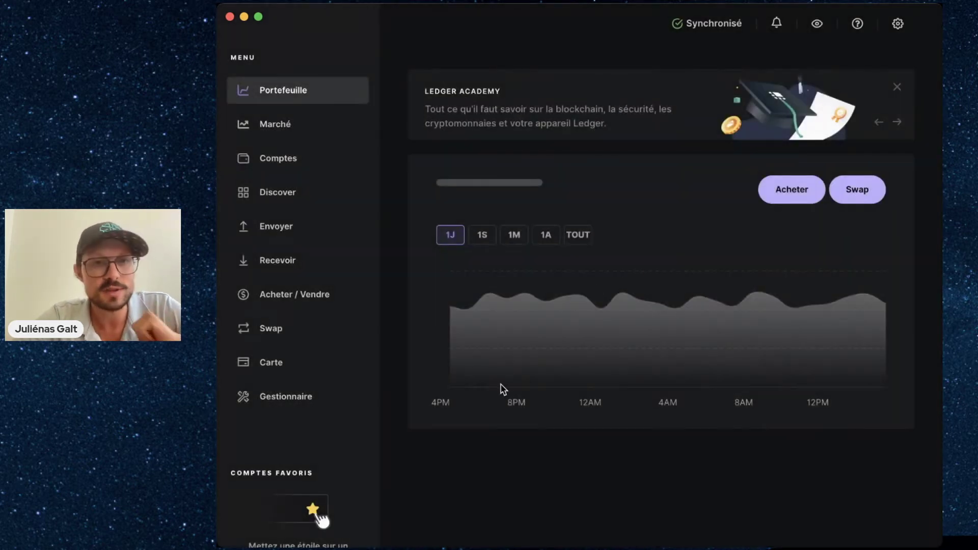